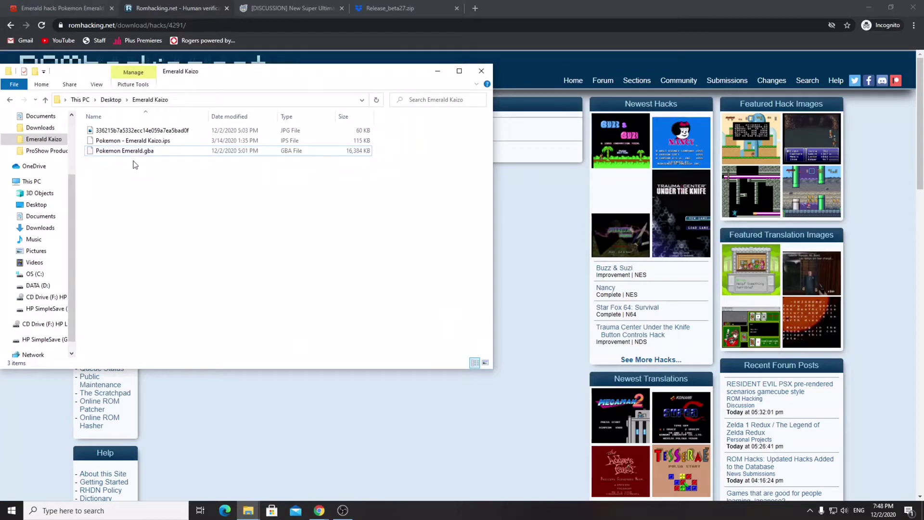
Step: Minimize the Emerald Kaizo folder and bring up the GBAtemp thread on New Super Ultimate Injector (NSUI)
drag(109, 158, 132, 160)
click(176, 173)
click(438, 71)
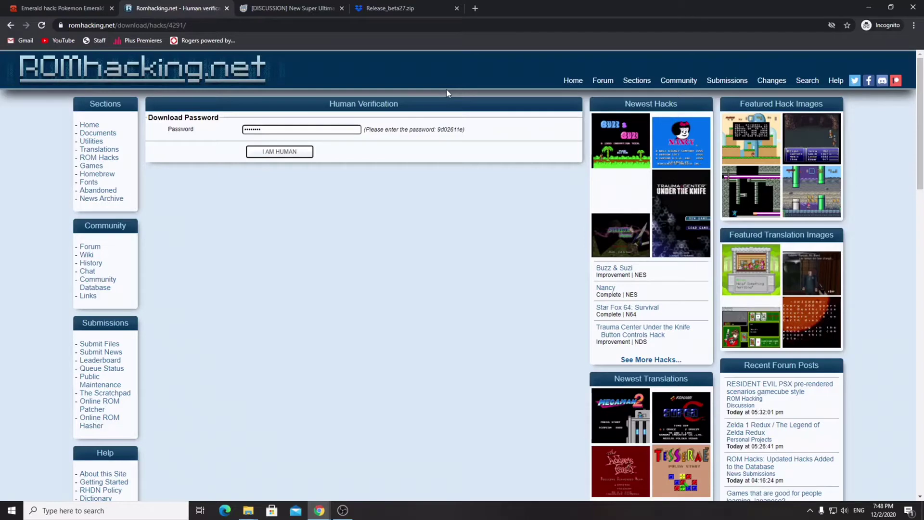
click(286, 6)
click(232, 6)
click(294, 8)
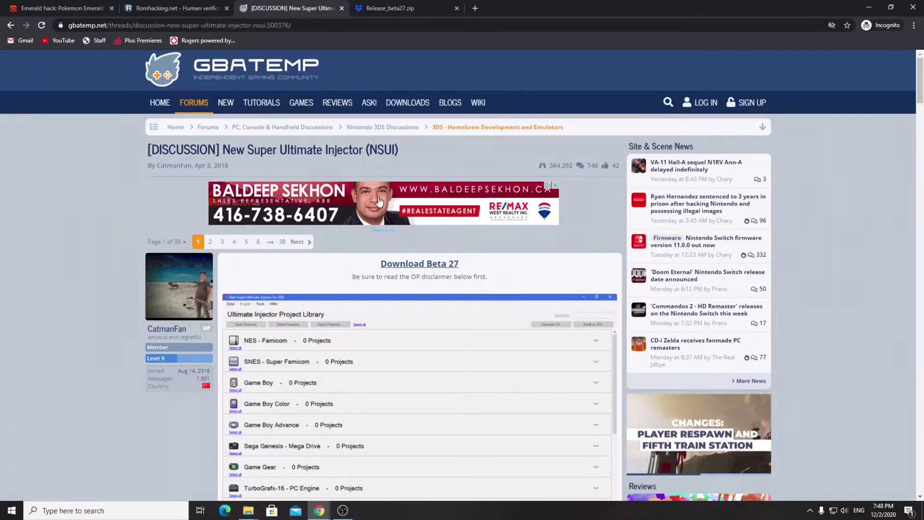
Step: Open the Beta 27 download from the thread, close the duplicate page and bring up the existing Release_beta27.zip page
scroll(520, 155, down, 2)
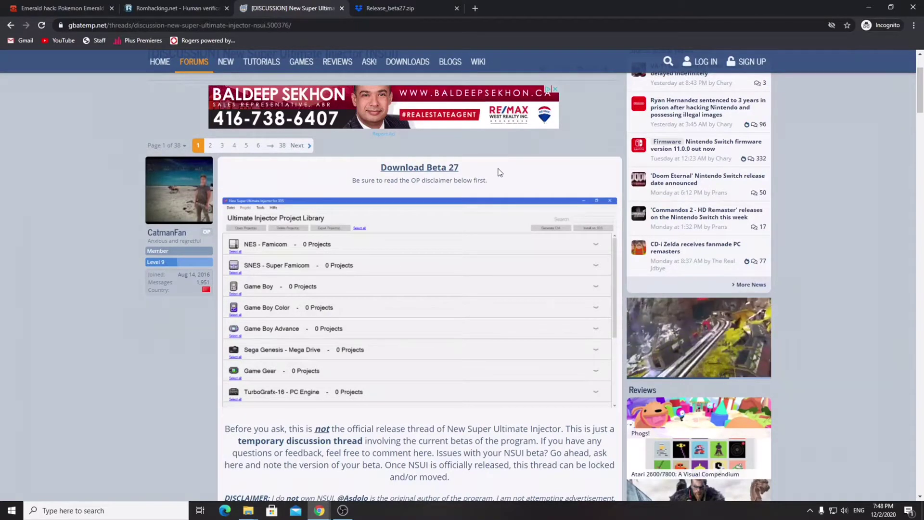
click(426, 167)
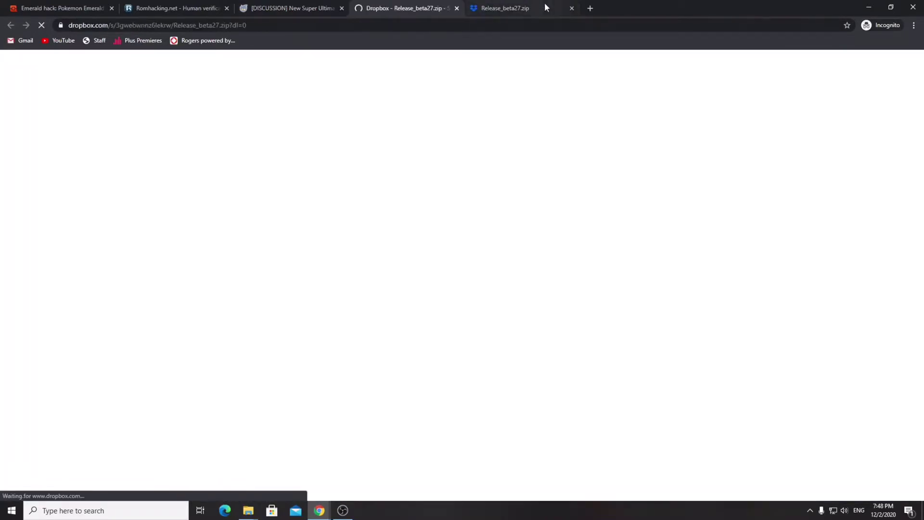
click(457, 8)
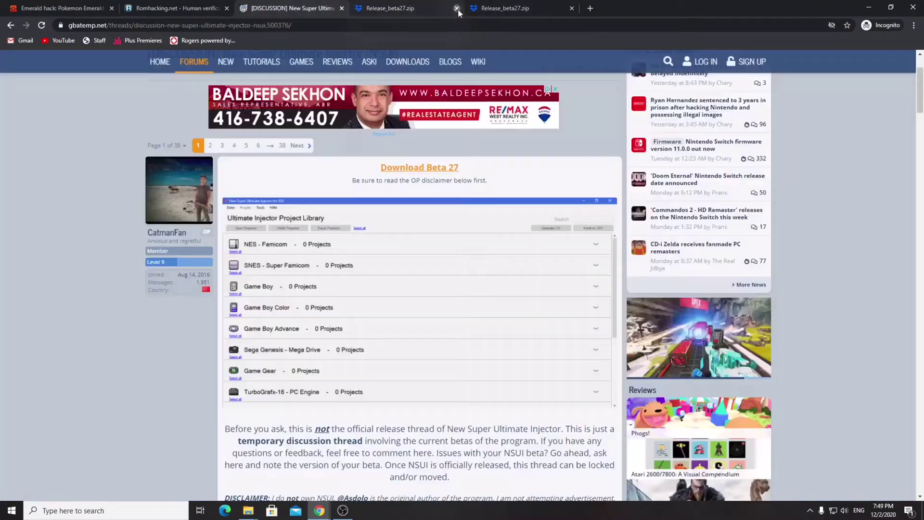
click(414, 8)
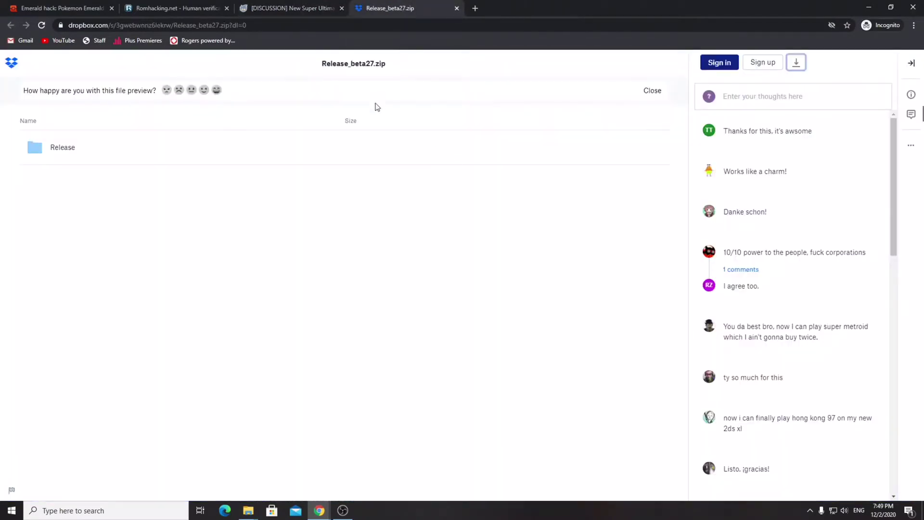
Step: Examine the files inside the Release folder of Release_beta27.zip, then return to the archive's top level
click(95, 150)
scroll(169, 182, down, 2)
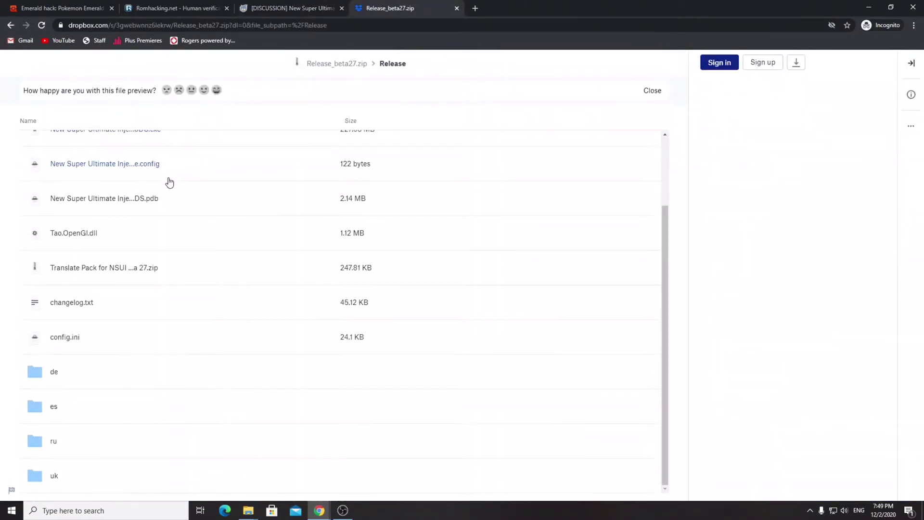
scroll(136, 341, up, 1)
scroll(136, 341, up, 2)
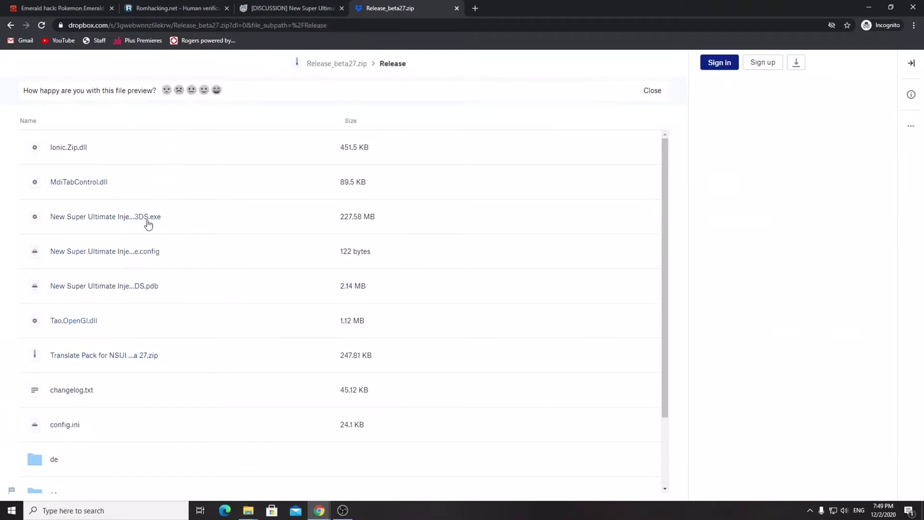
scroll(217, 149, down, 3)
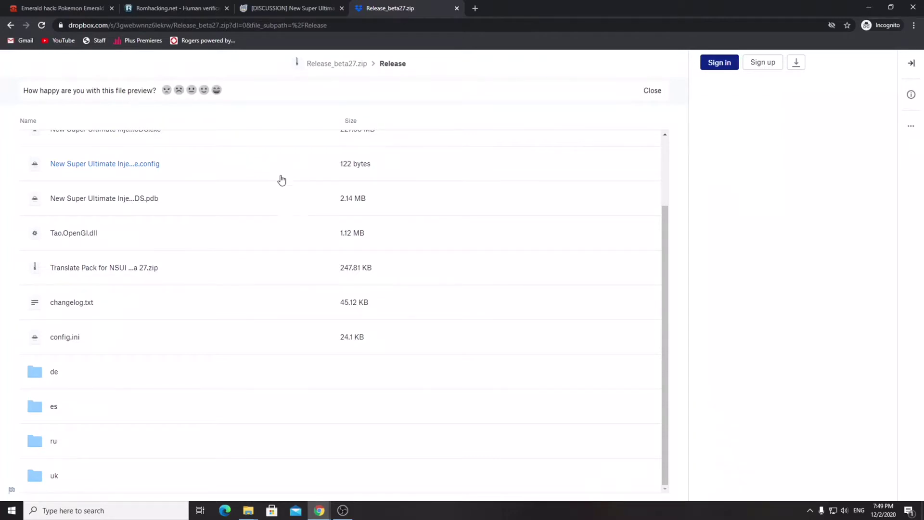
scroll(225, 305, up, 2)
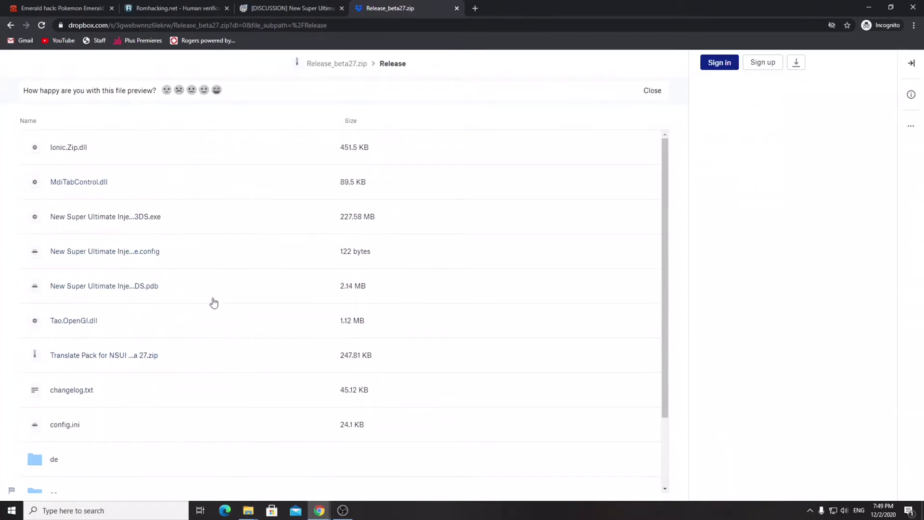
scroll(188, 178, down, 3)
scroll(231, 174, up, 3)
key(alt+Left)
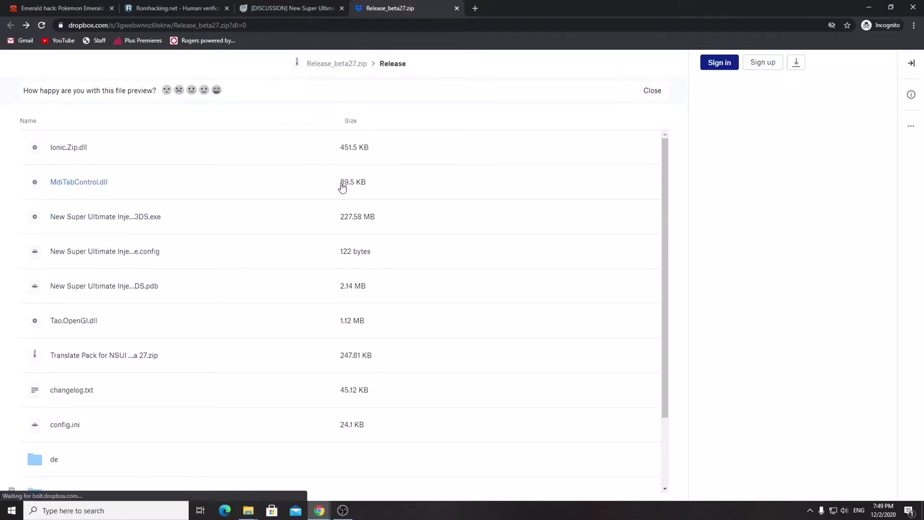
Step: Arrange the Release and Emerald Kaizo folders side by side and launch New Super Ultimate Injector for 3DS
mouse_move(248, 510)
click(295, 460)
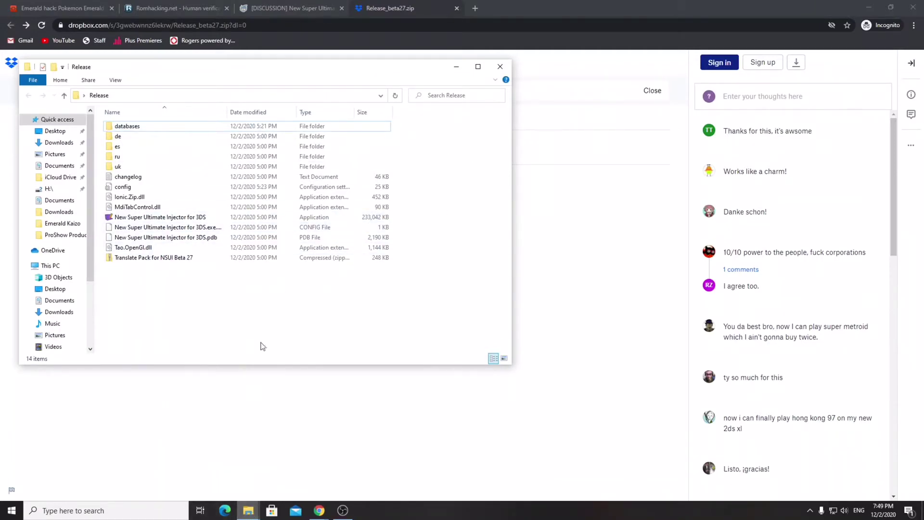
click(249, 510)
click(212, 467)
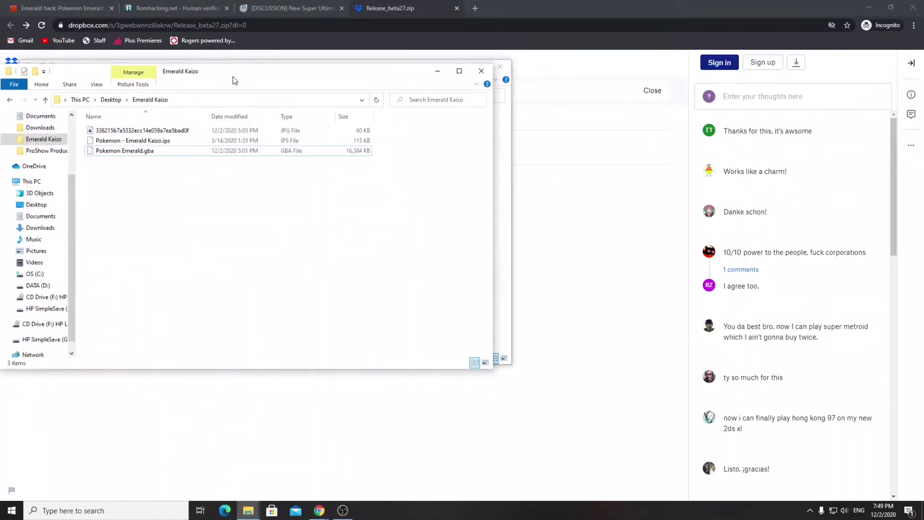
drag(272, 75, 582, 73)
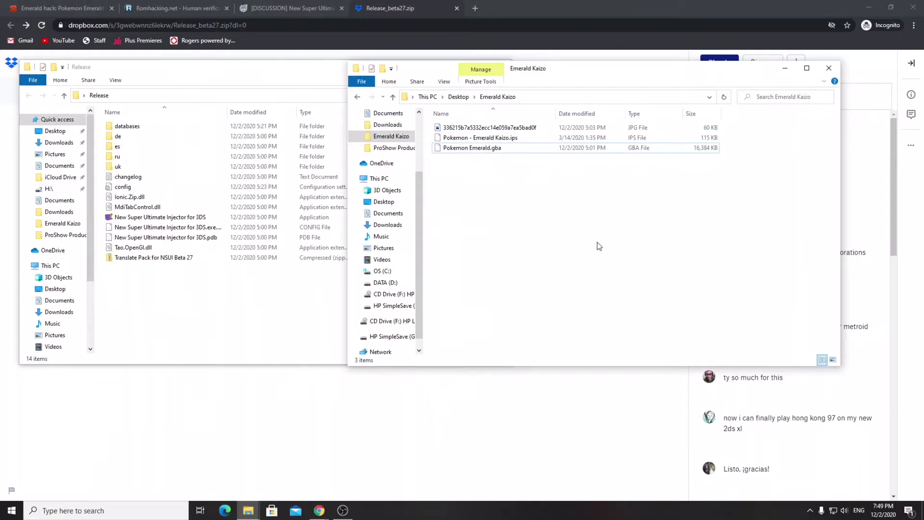
click(152, 327)
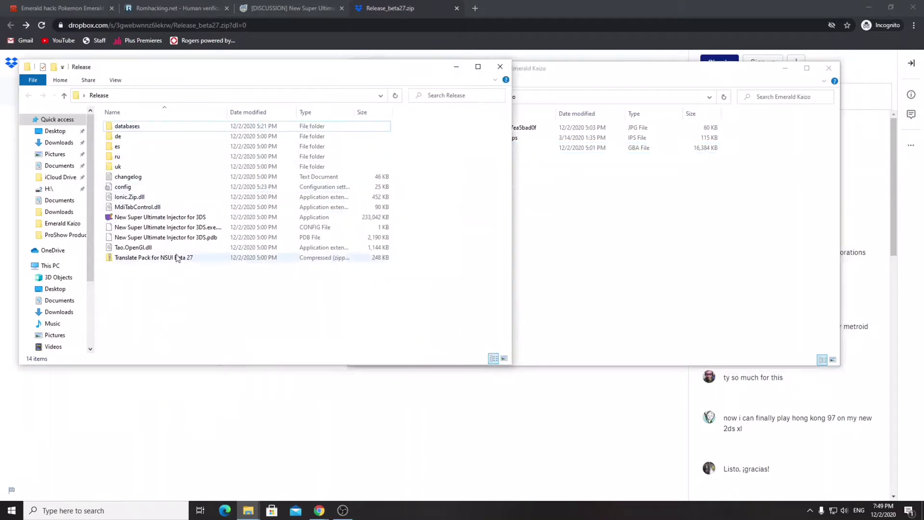
double_click(177, 217)
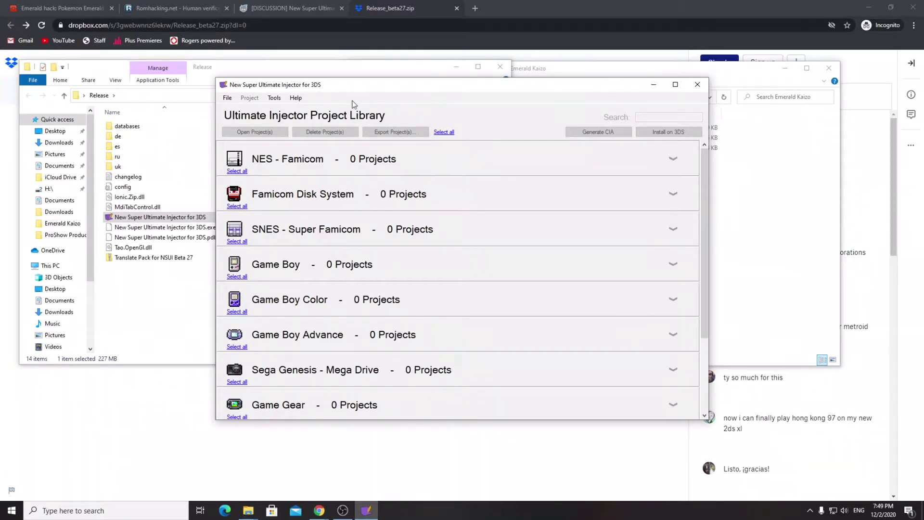
Step: Set the program language to Español in the options and restart the program
click(278, 99)
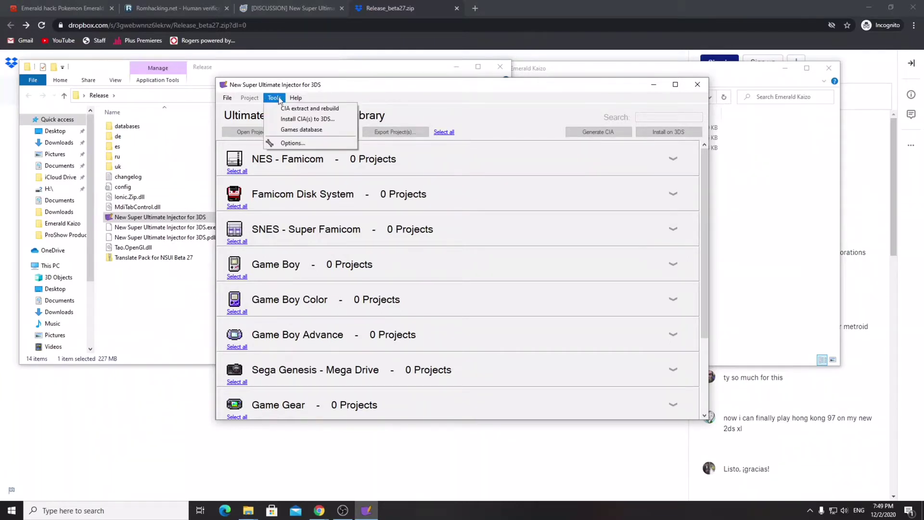
click(287, 143)
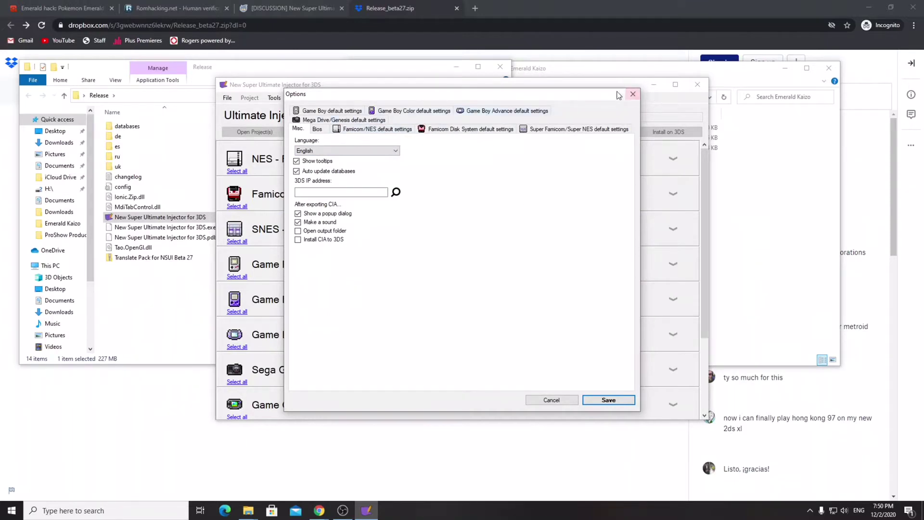
click(357, 150)
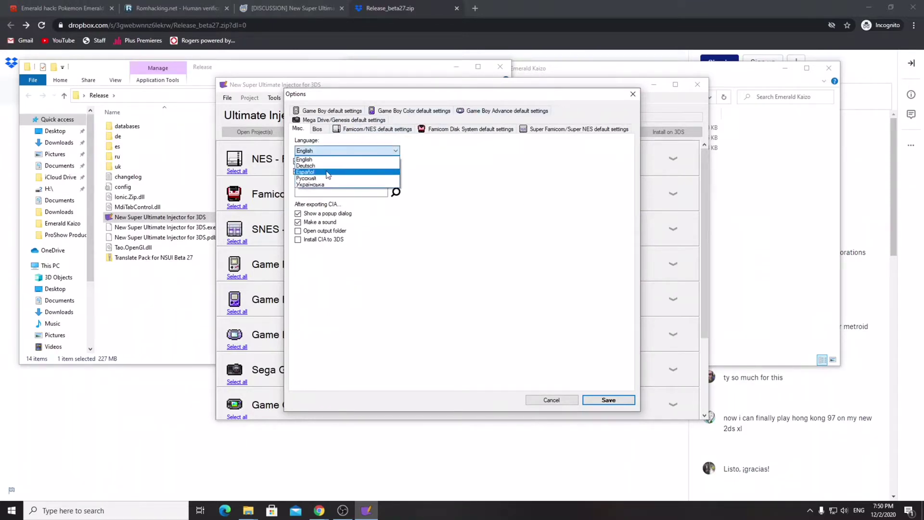
click(337, 164)
click(609, 401)
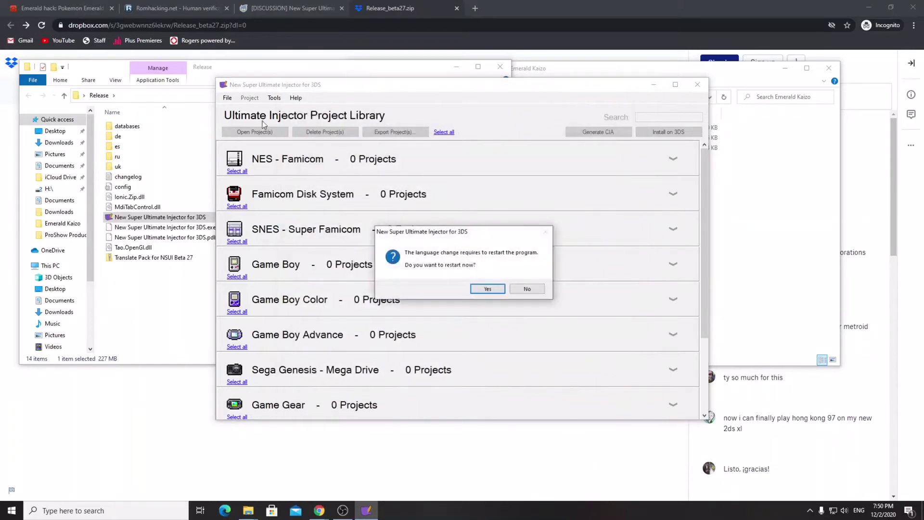
click(487, 289)
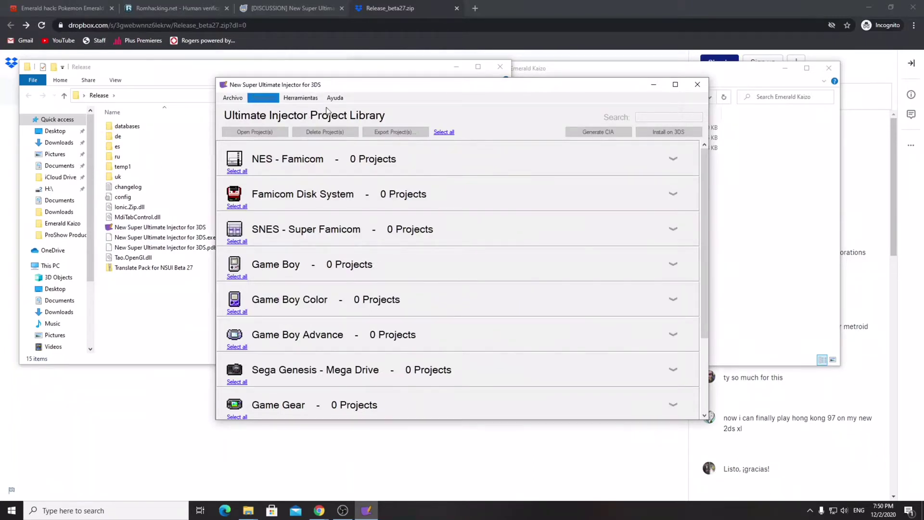
Step: Set the program language back to English in the options and restart the program
click(299, 99)
click(305, 143)
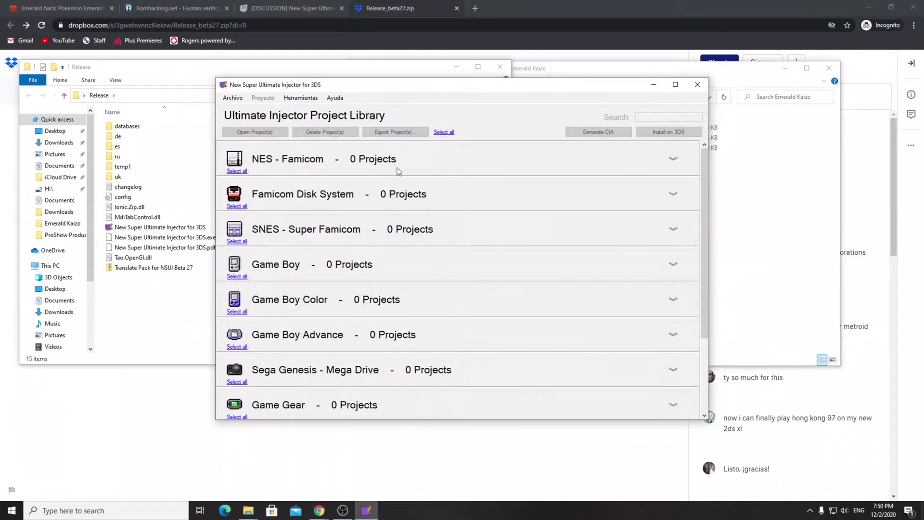
click(339, 152)
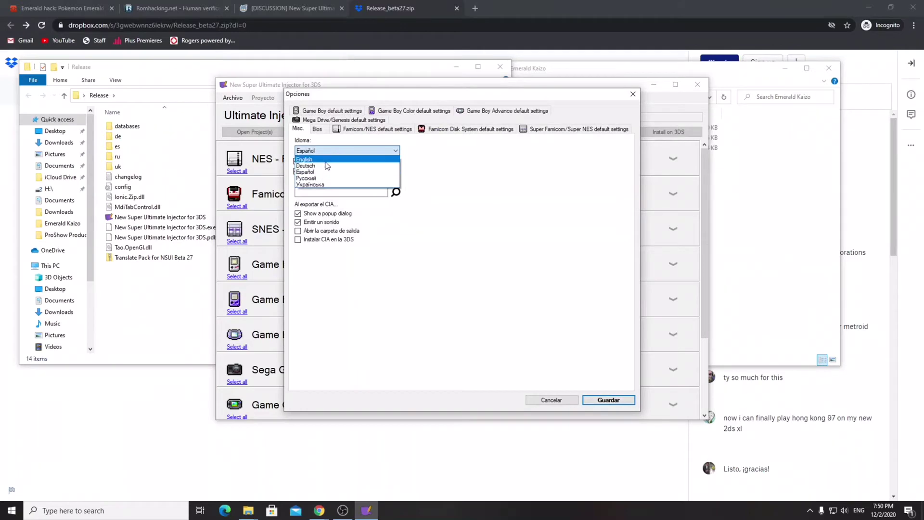
click(327, 166)
click(608, 403)
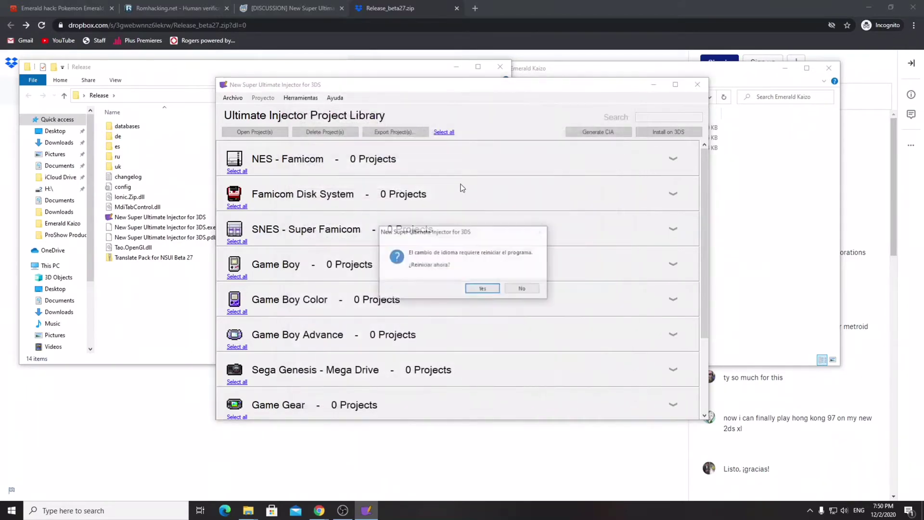
click(482, 289)
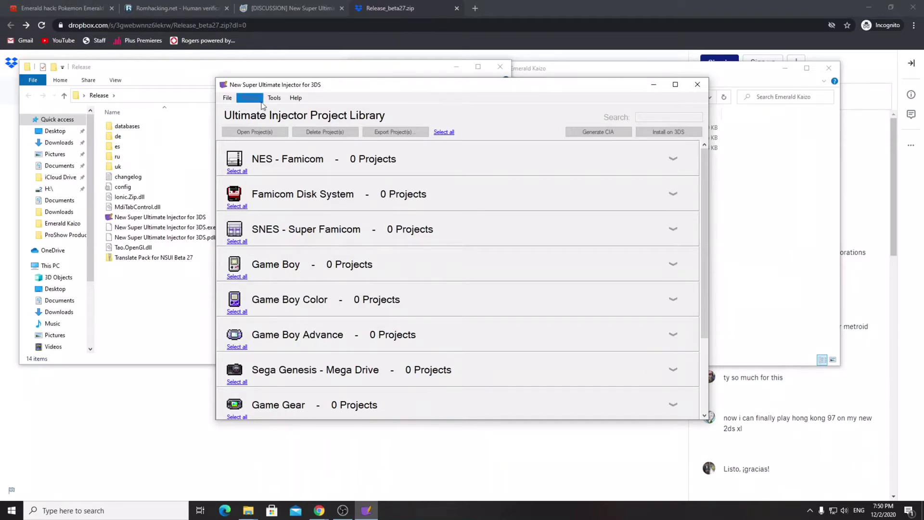
Step: Create a new Game Boy Advance CIA project and load Pokemon Emerald.gba from the Emerald Kaizo folder as its ROM
click(227, 99)
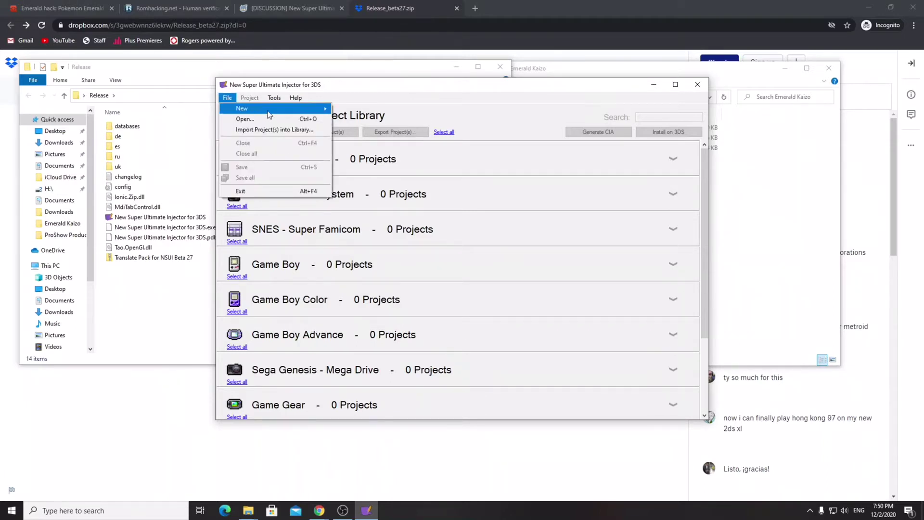
mouse_move(270, 110)
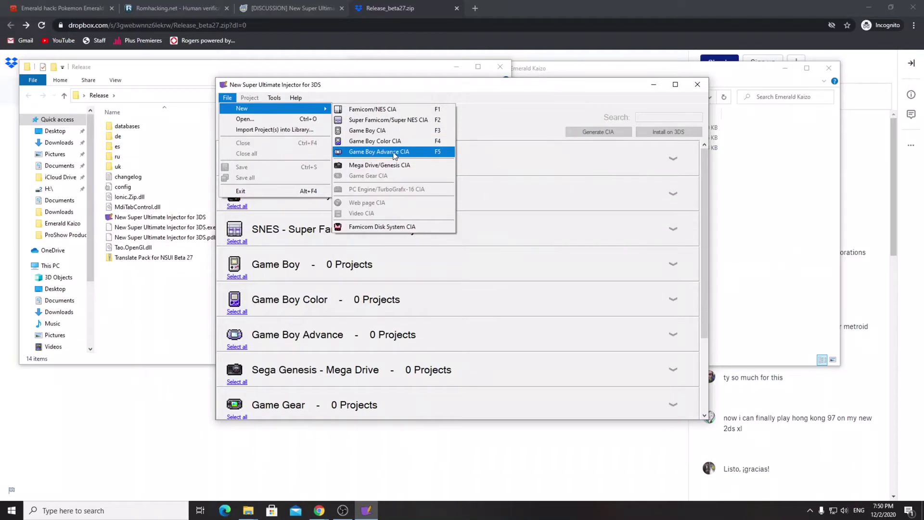
click(530, 115)
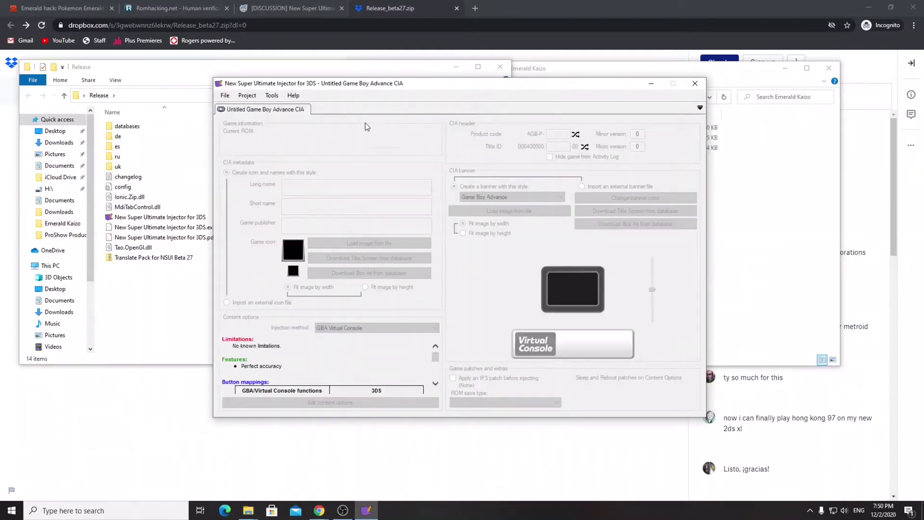
drag(341, 90, 265, 81)
click(780, 223)
drag(479, 149, 248, 155)
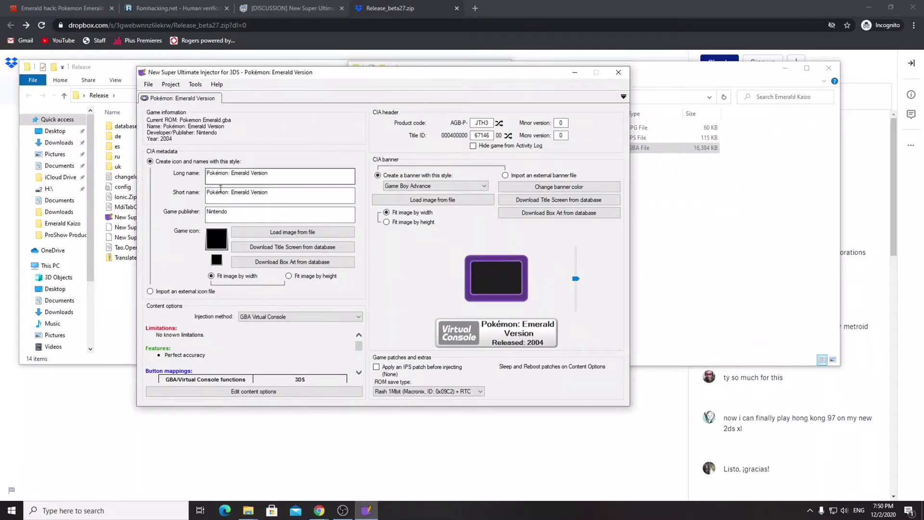
Step: Change both the long name and the short name to "Pokémon: Emerald Kaizo Version"
click(251, 172)
text(Kaizo)
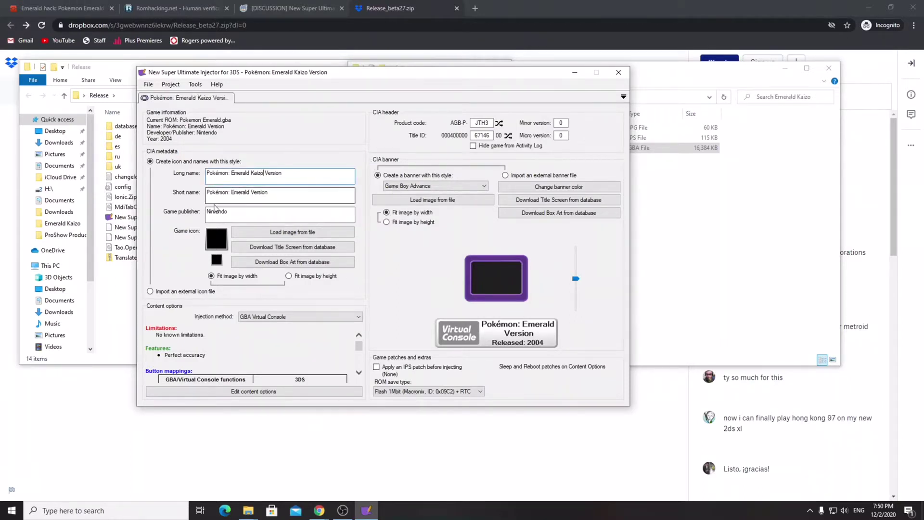
click(250, 193)
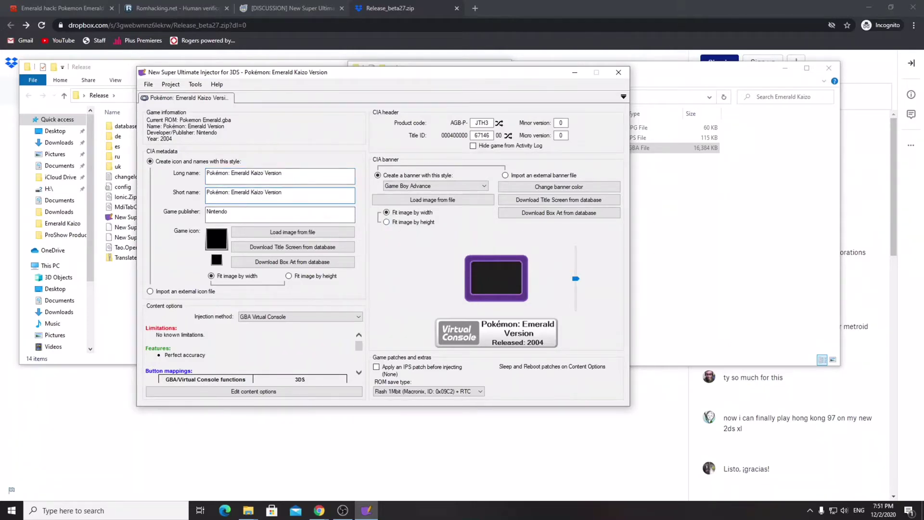
Step: Load the Emerald Kaizo cover image from file as the game icon and fit it by height
click(310, 233)
double_click(251, 155)
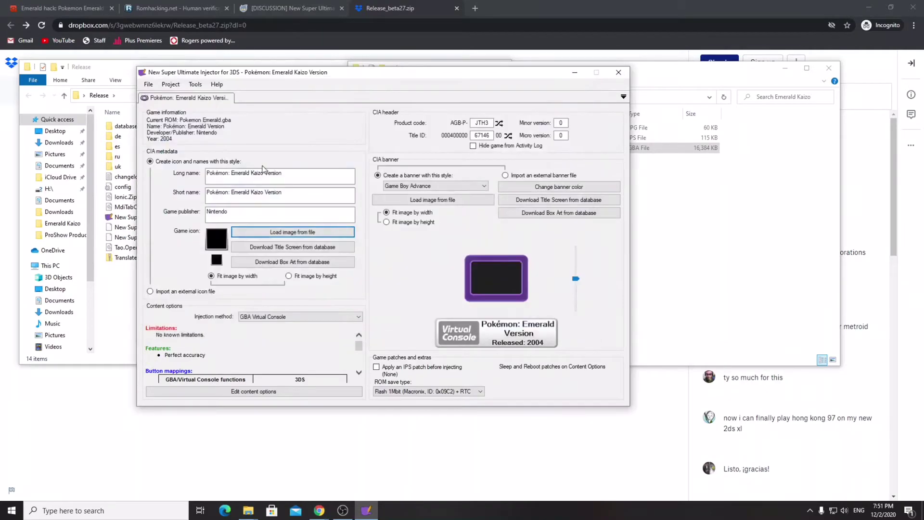
click(299, 275)
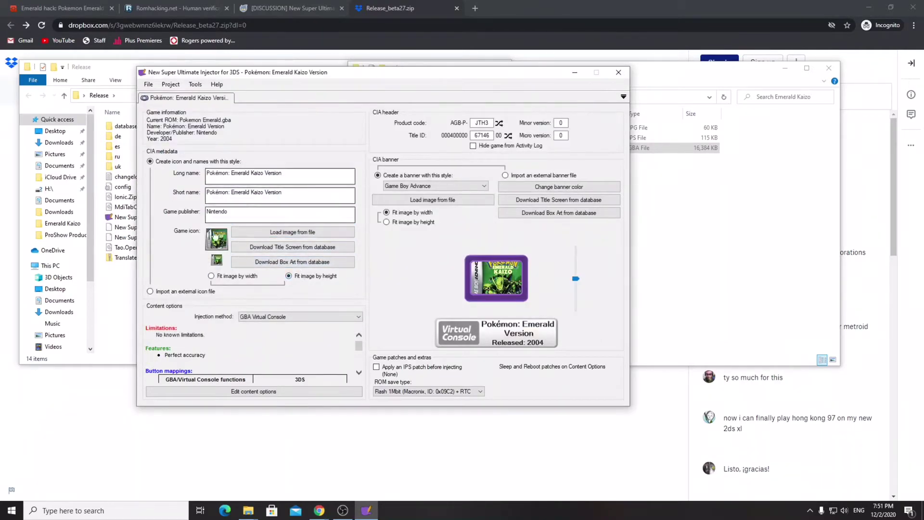
click(212, 247)
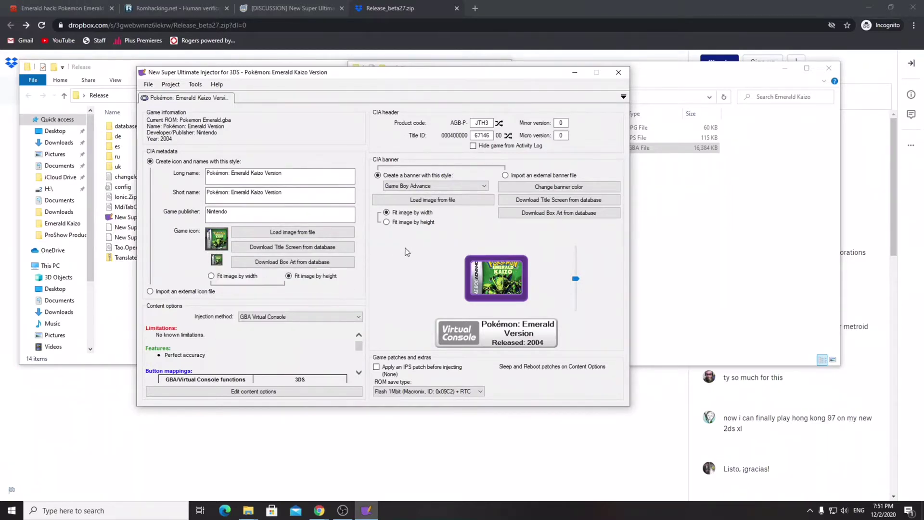
click(232, 278)
click(290, 277)
Step: Download the title screen from the database as the CIA banner image
click(592, 200)
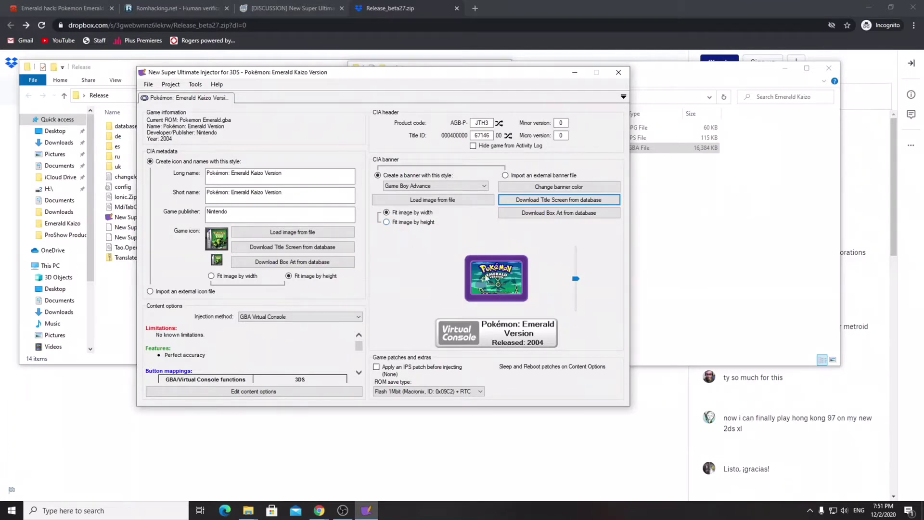
Step: Change the banner color to bright green (#16ef5e)
click(554, 187)
drag(388, 213, 383, 248)
drag(383, 249, 383, 256)
click(351, 188)
drag(351, 188, 361, 194)
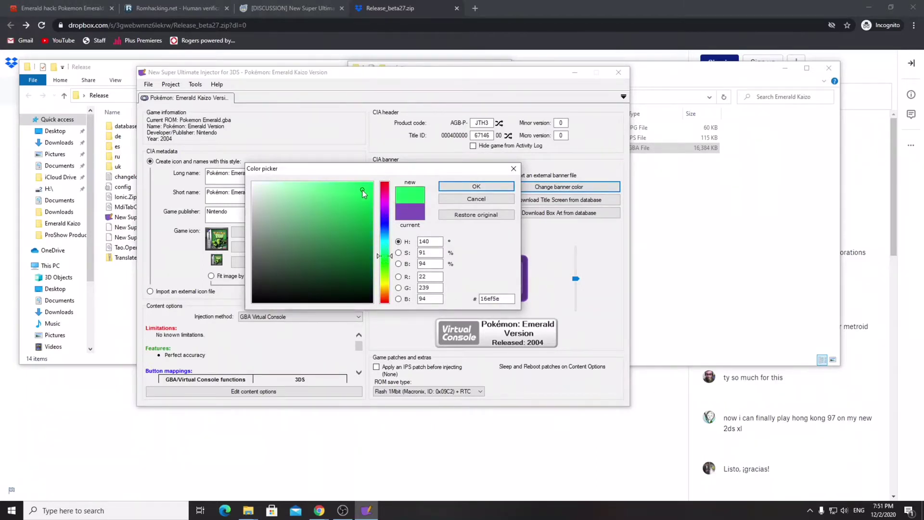
click(455, 188)
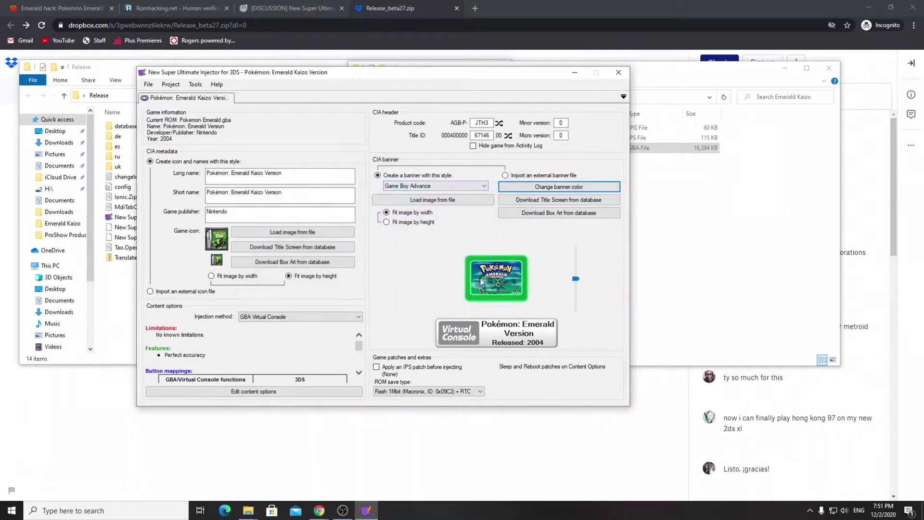
Step: Edit the footer banner so its first text reads "Pokémon: Emerald Kaizo Version" and its second "Released: 2017"
click(505, 329)
click(373, 203)
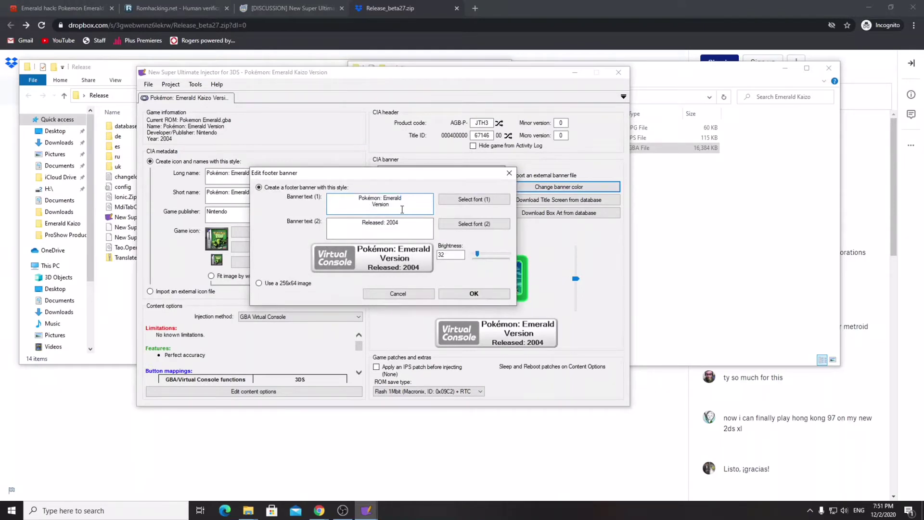
text(Kaizo)
click(410, 222)
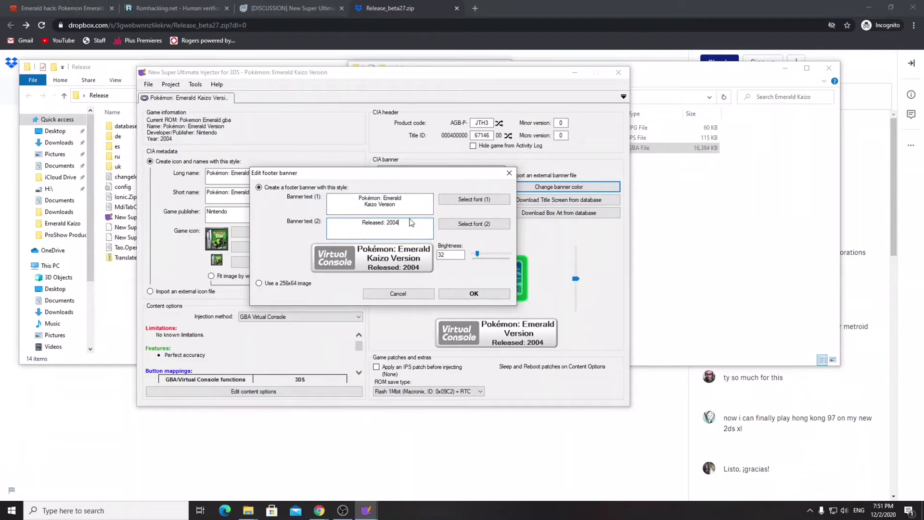
key(BackSpace)
key(BackSpace)
text(17)
click(475, 295)
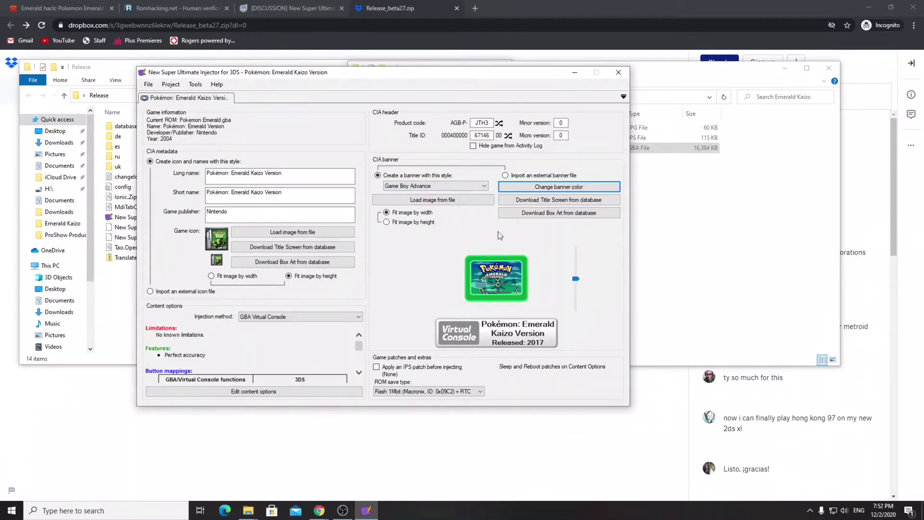
Step: Try fitting the banner image by height and return it to fitting by width
click(403, 223)
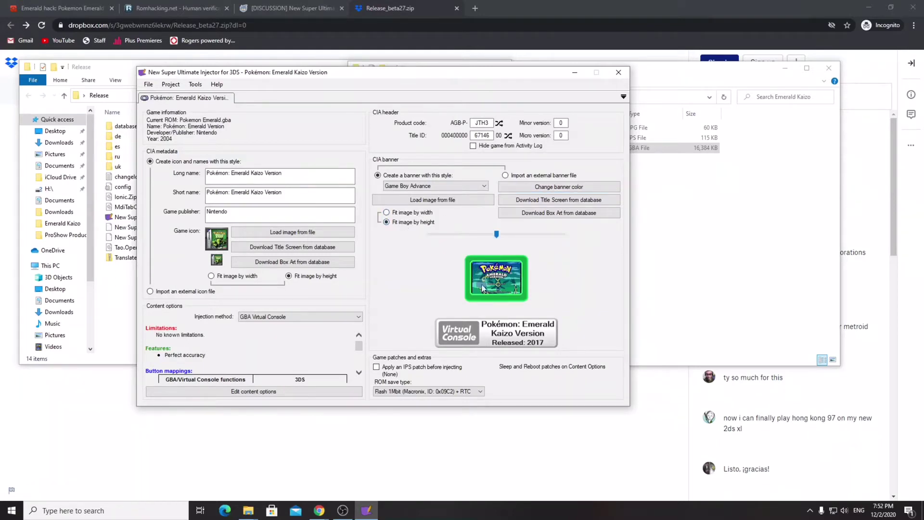
click(399, 214)
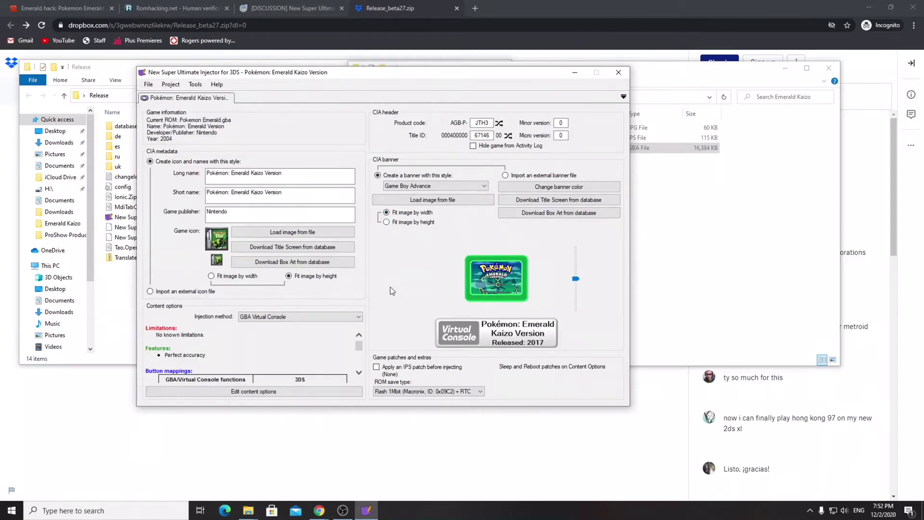
Step: Keep GBA Virtual Console as the injection method and apply the patch Pokemon - Emerald Kaizo.ips before injecting
click(277, 318)
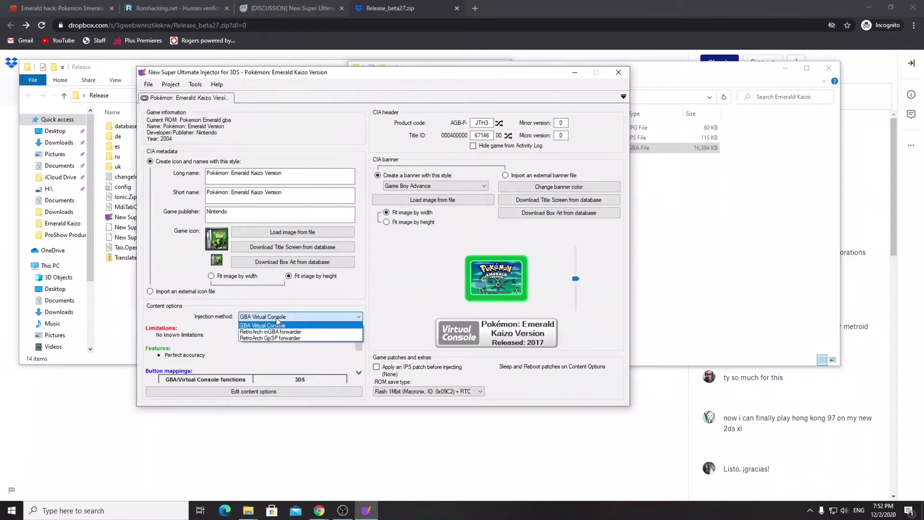
click(277, 319)
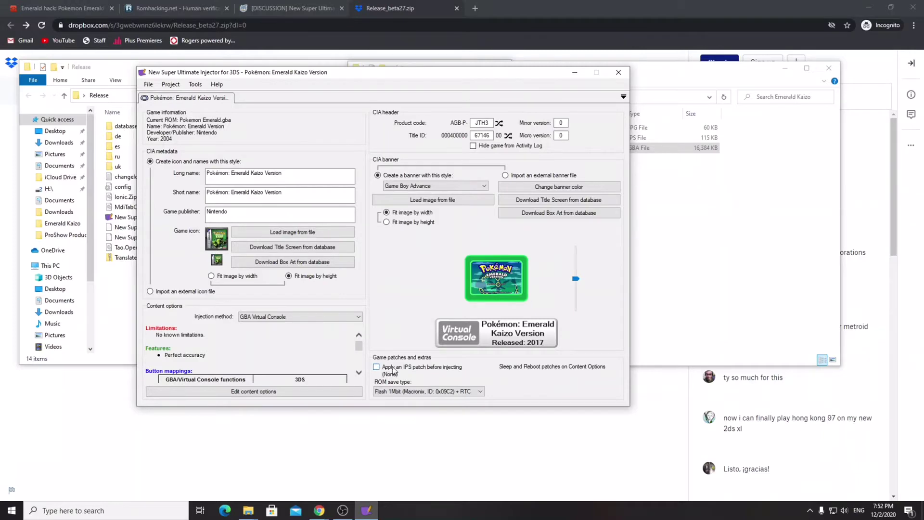
click(378, 369)
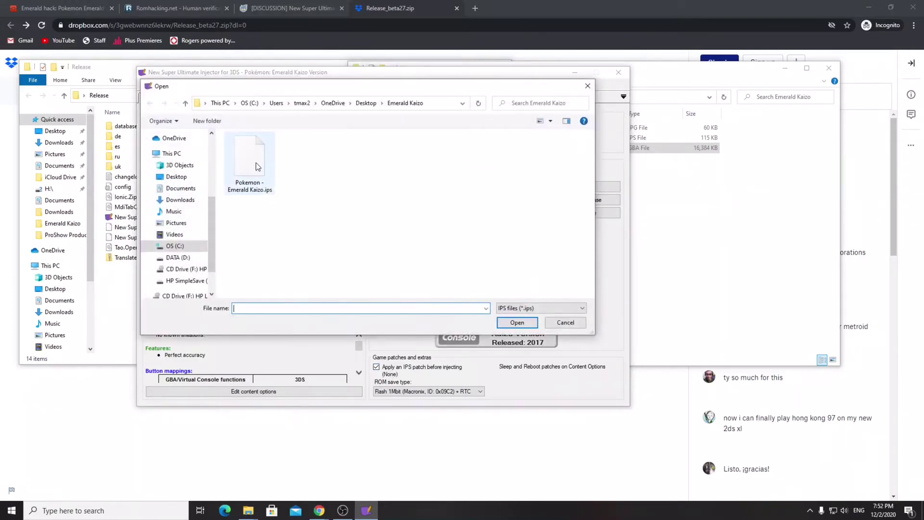
double_click(255, 166)
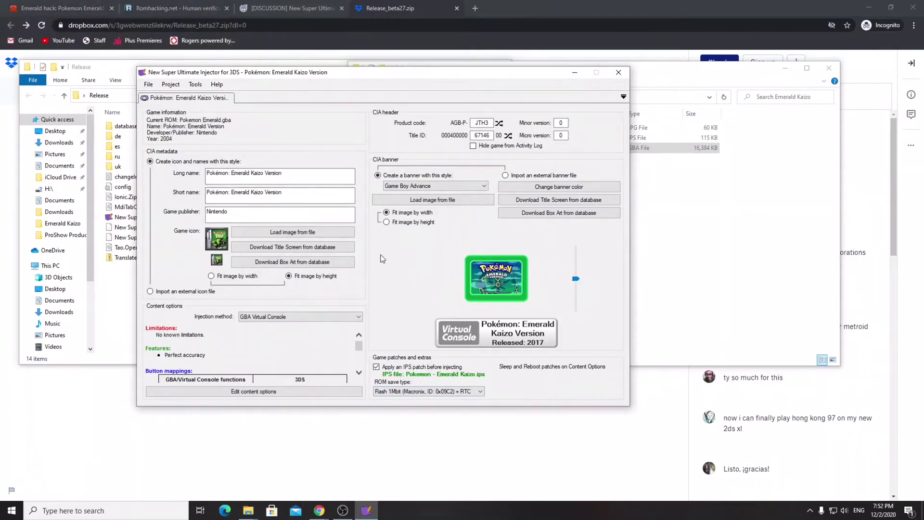
Step: Export the project as a CIA file named "Pokémon Emerald Kaizo Version" in the Emerald Kaizo folder
click(173, 85)
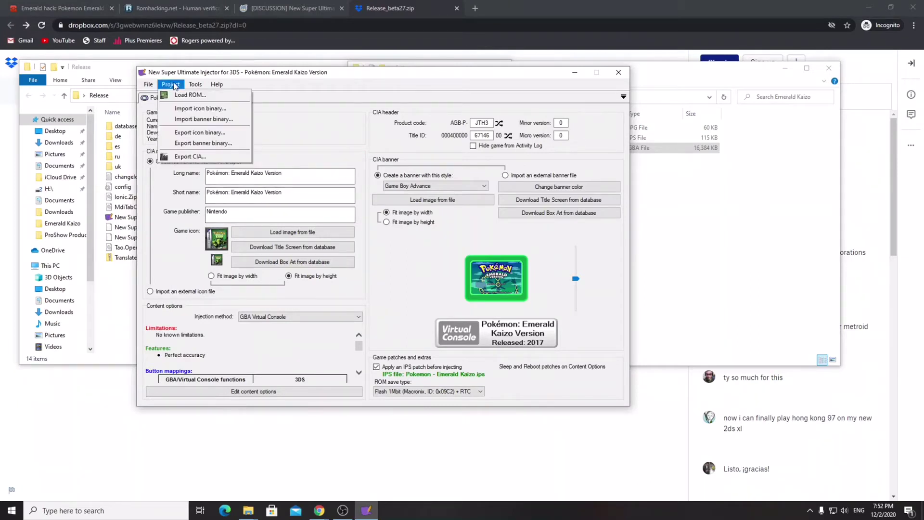
click(192, 156)
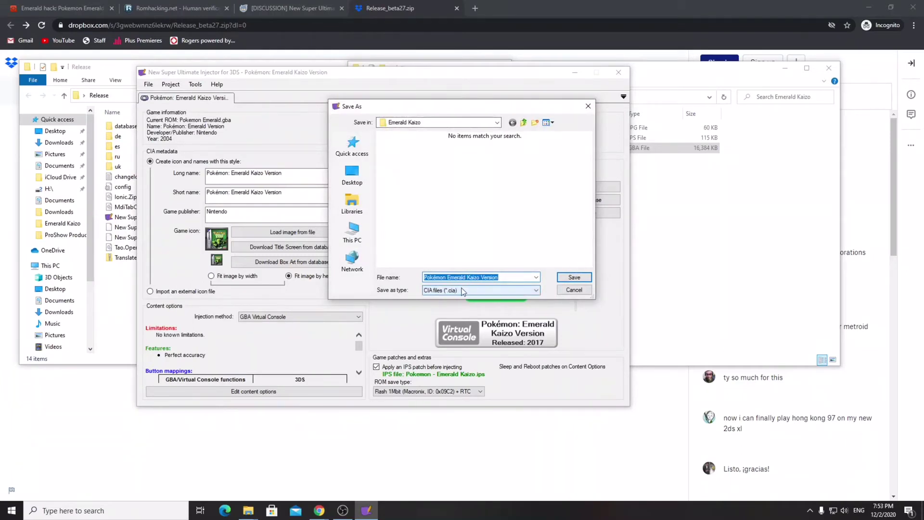
click(566, 281)
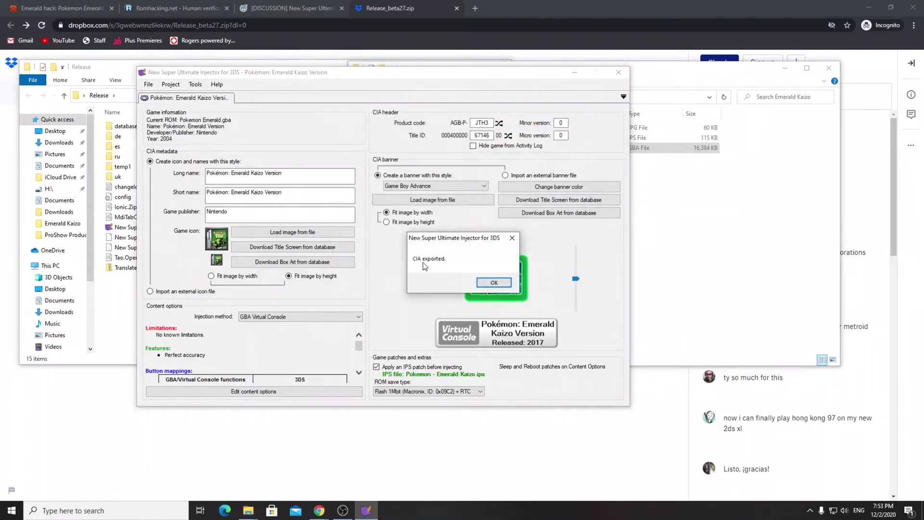
click(503, 283)
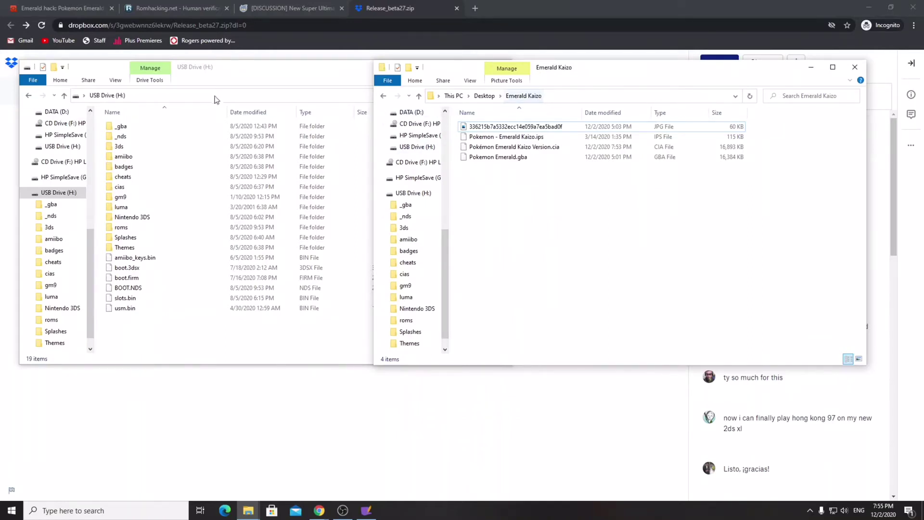
Step: In File Explorer, copy Pokémon Emerald Kaizo Version.cia from the Emerald Kaizo folder into the cias folder on USB Drive (H:)
click(237, 69)
mouse_move(237, 69)
mouse_down()
mouse_move(269, 71)
mouse_move(242, 69)
mouse_up()
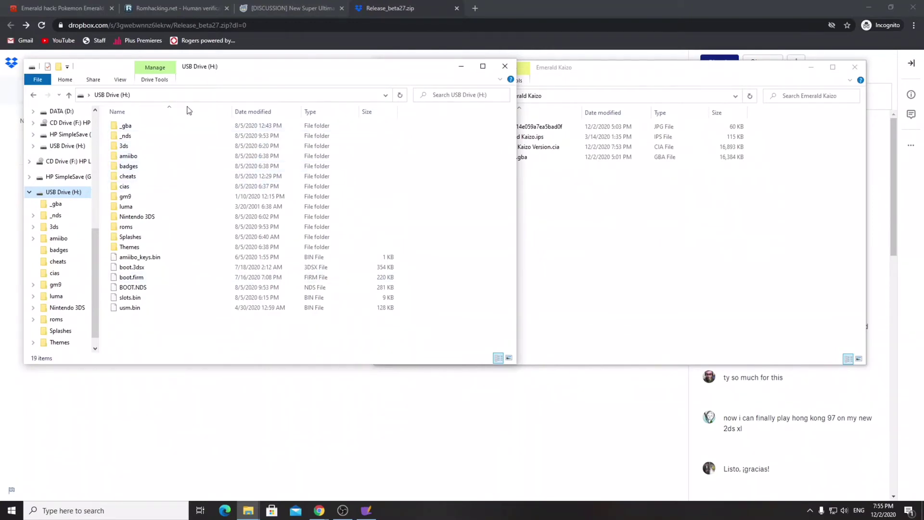
double_click(125, 186)
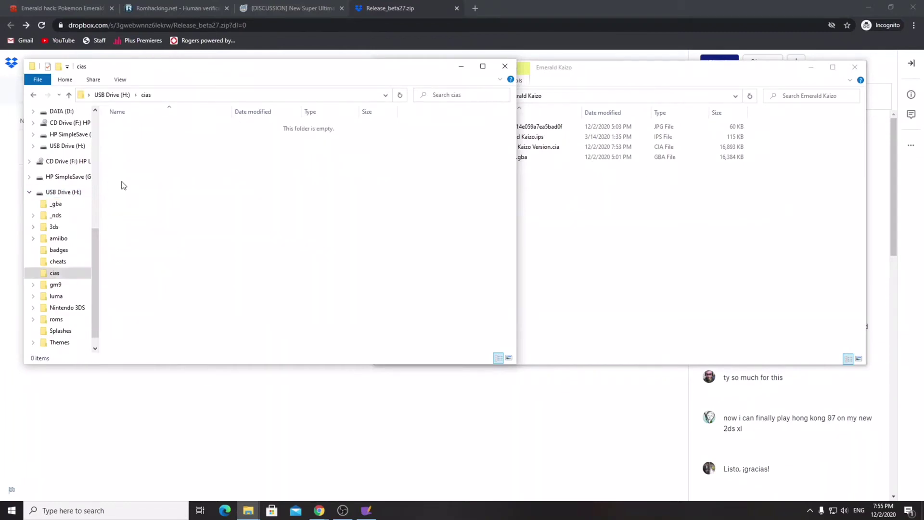
key(alt+Left)
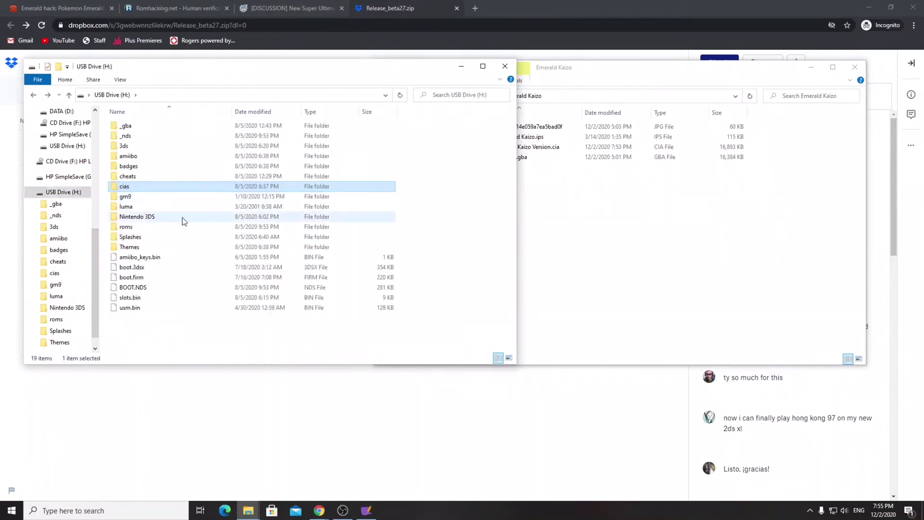
double_click(154, 187)
click(635, 213)
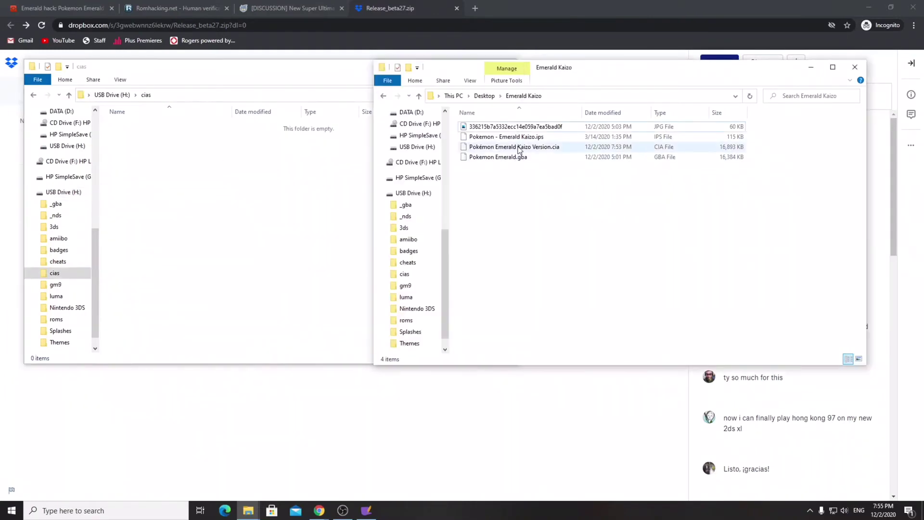
click(532, 149)
drag(532, 149, 194, 206)
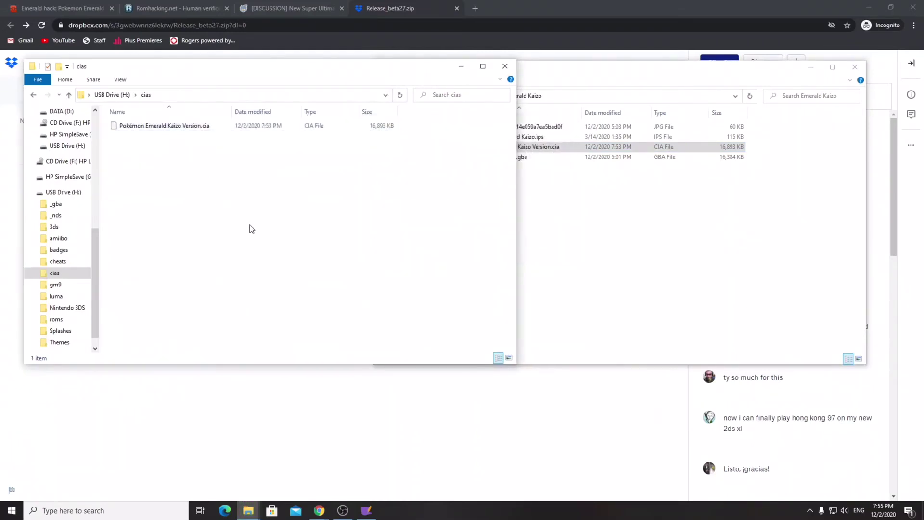
click(35, 94)
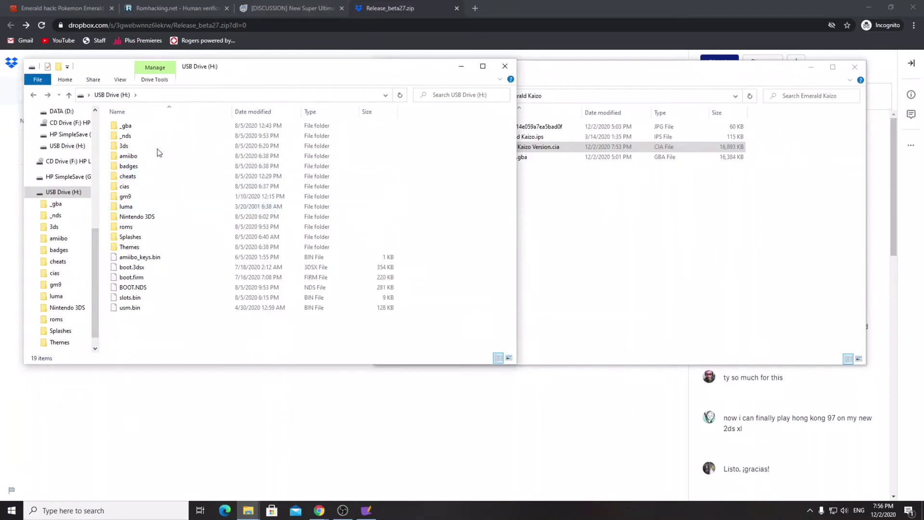
right_click(140, 187)
click(460, 189)
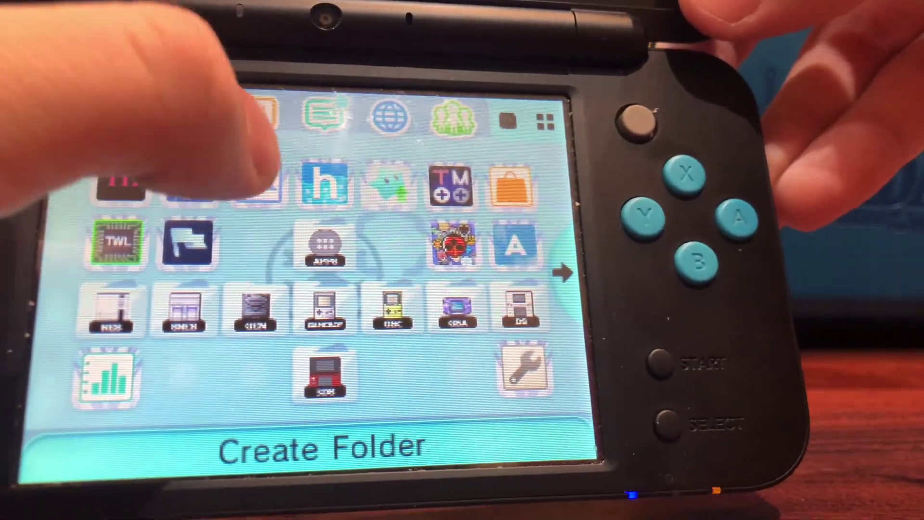
click(262, 183)
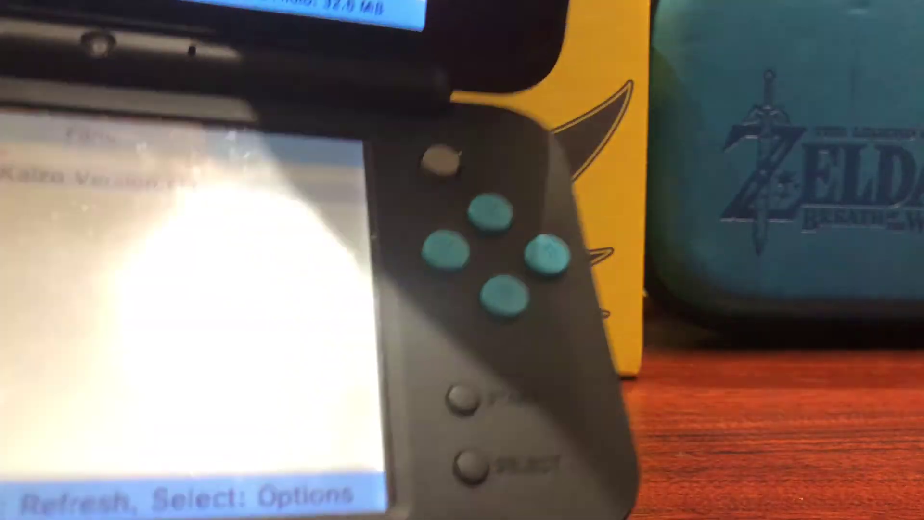
key(a)
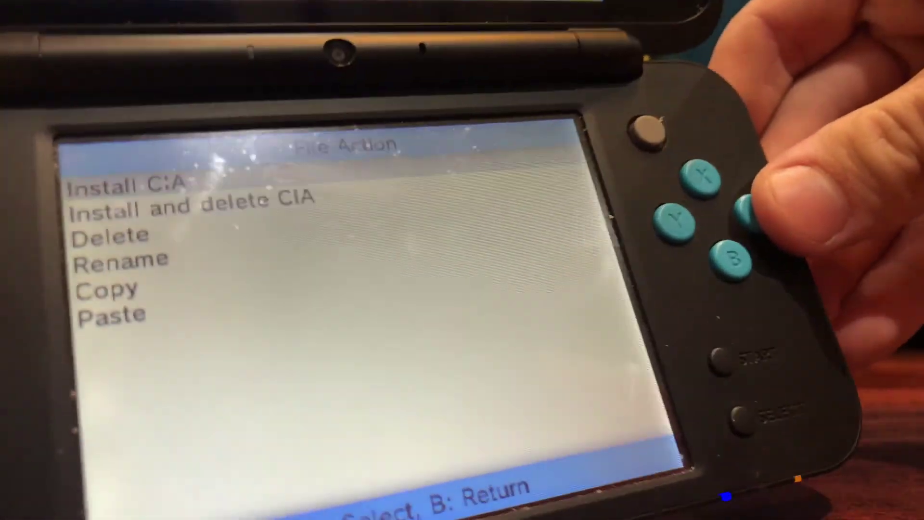
key(Down)
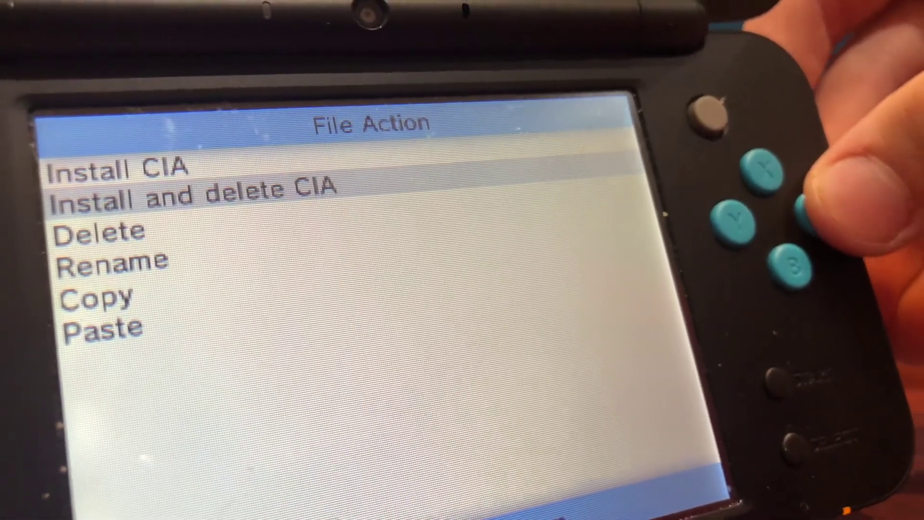
key(a)
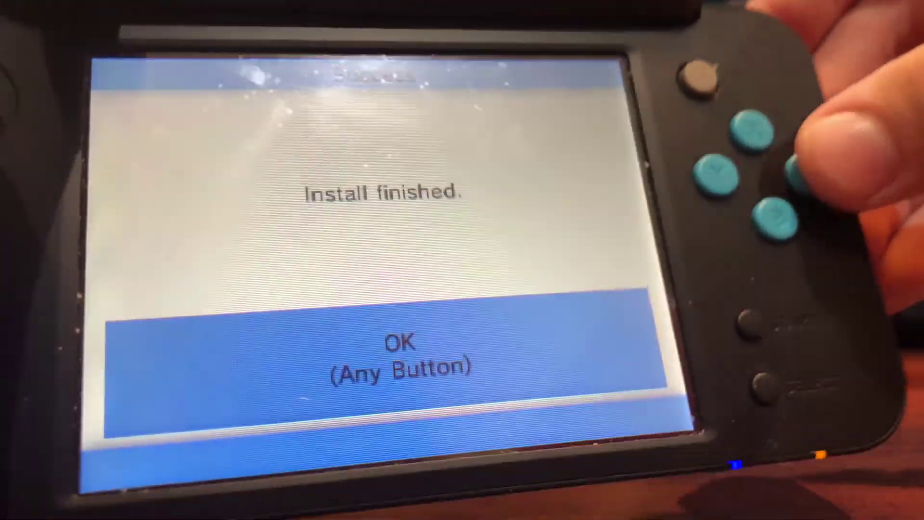
key(a)
key(b)
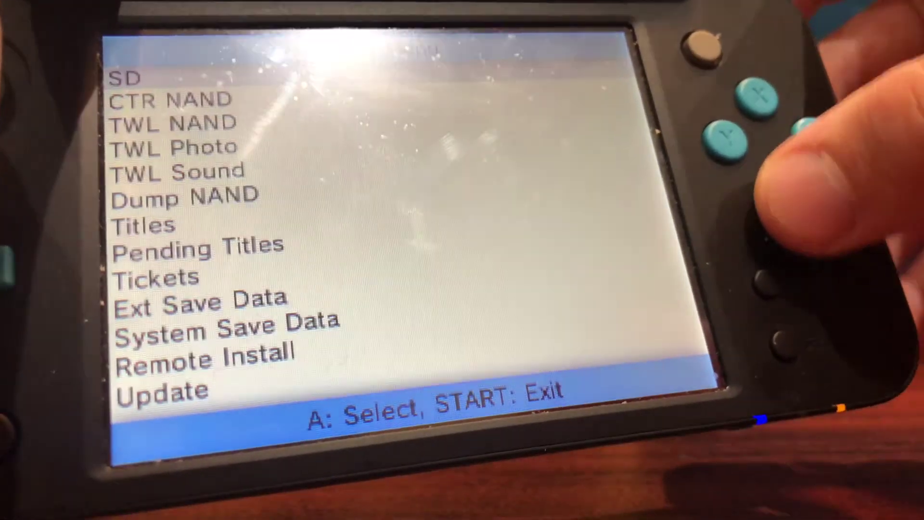
key(Return)
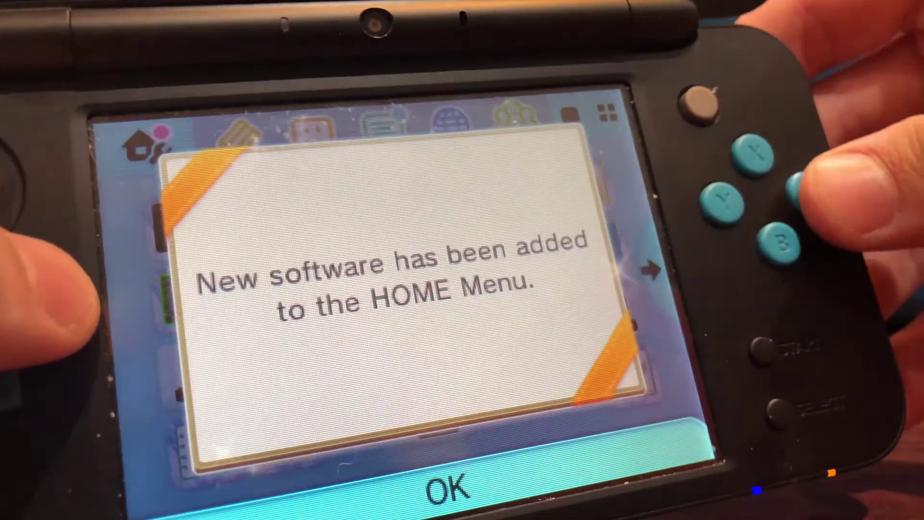
key(a)
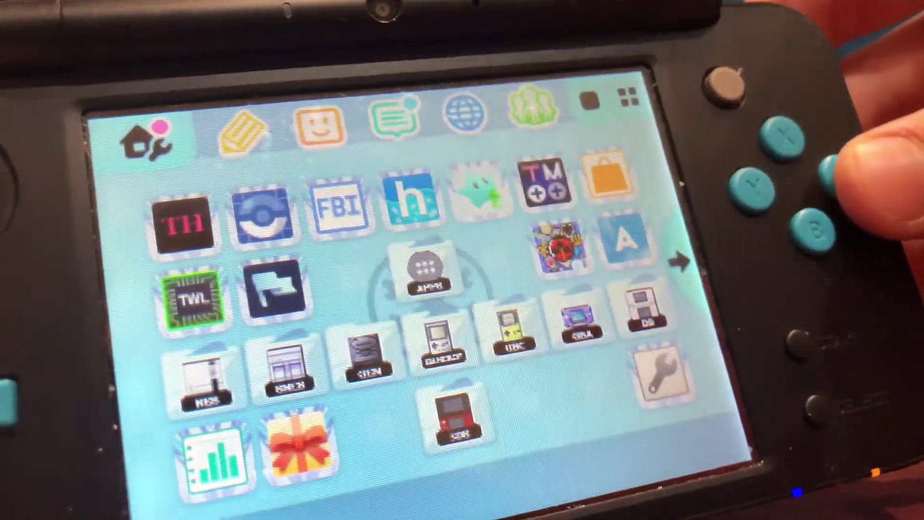